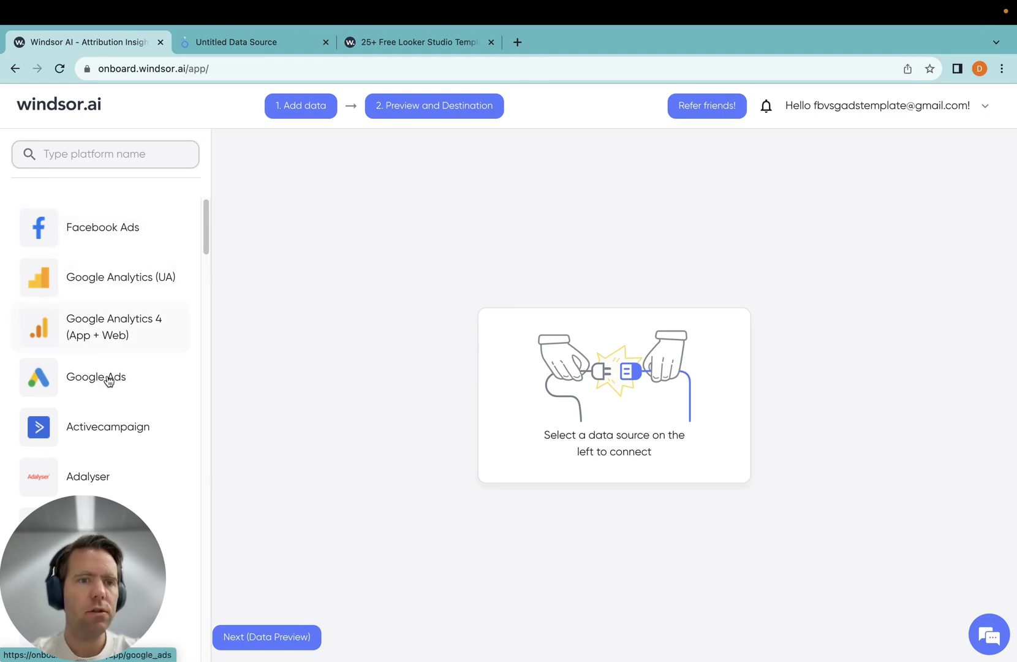
pyautogui.scroll(-2, 117, 397)
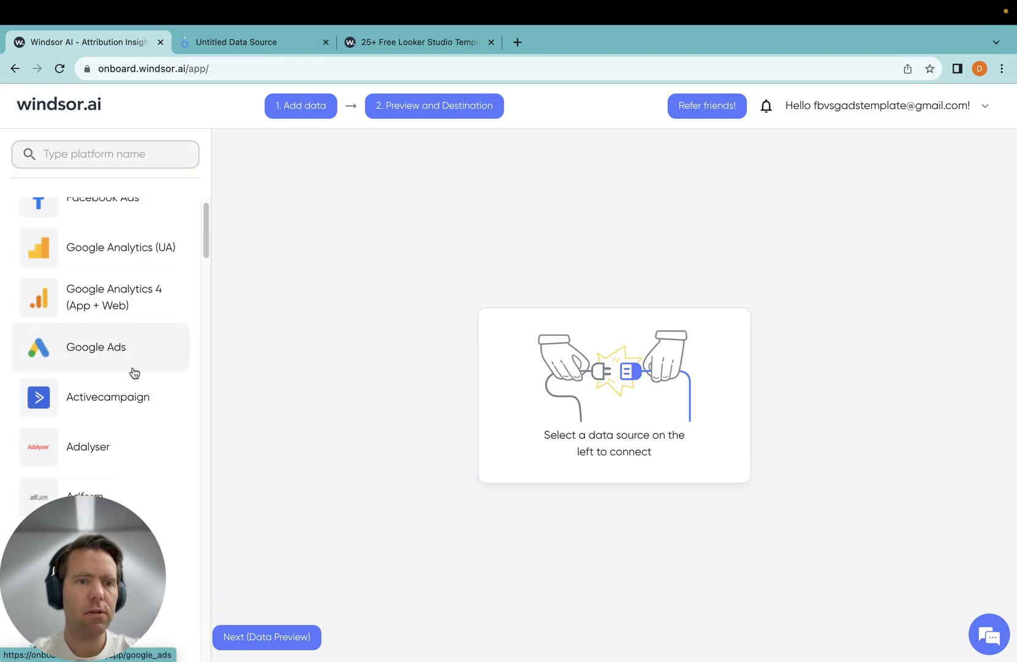
pyautogui.scroll(-4, 127, 382)
pyautogui.scroll(5, 135, 372)
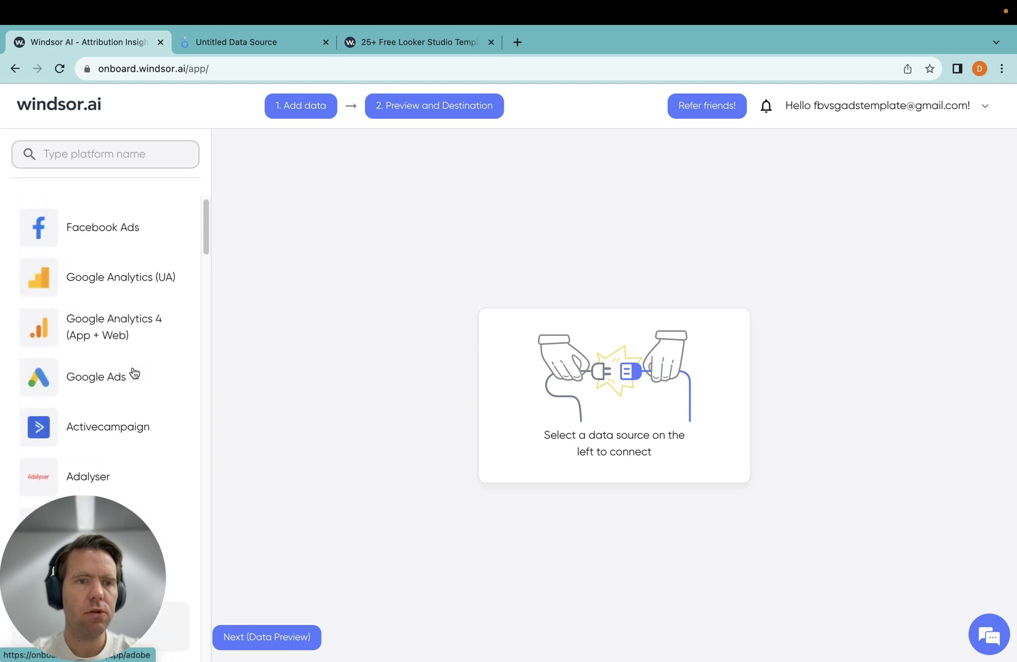
# - Choose Facebook Ads, skip the Facebook login, and confirm Windsor.ai Main remains the selected account
pyautogui.click(126, 240)
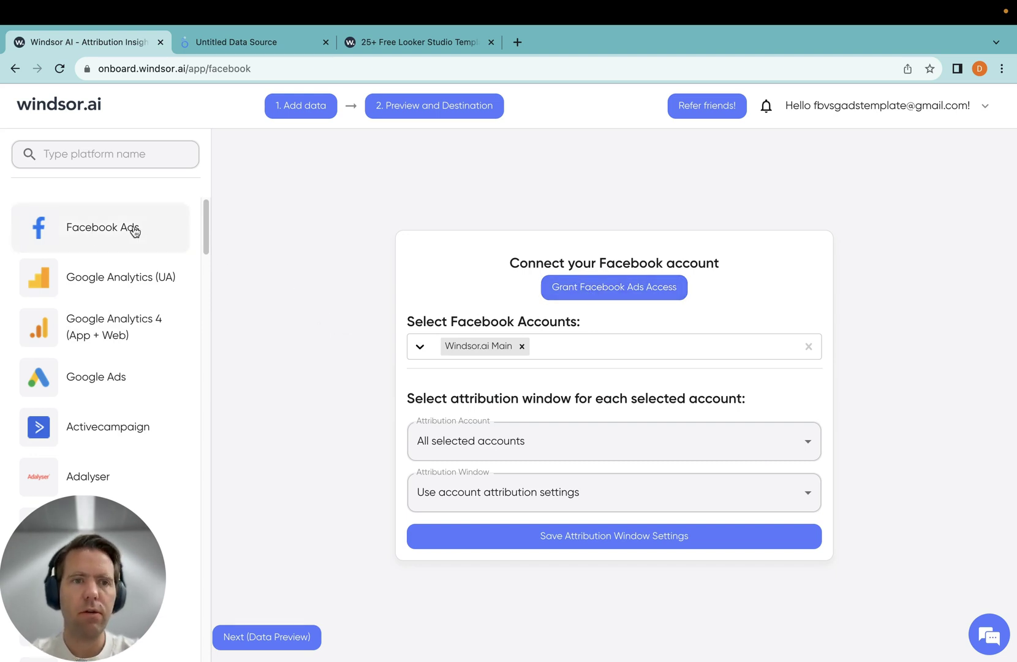
pyautogui.click(613, 287)
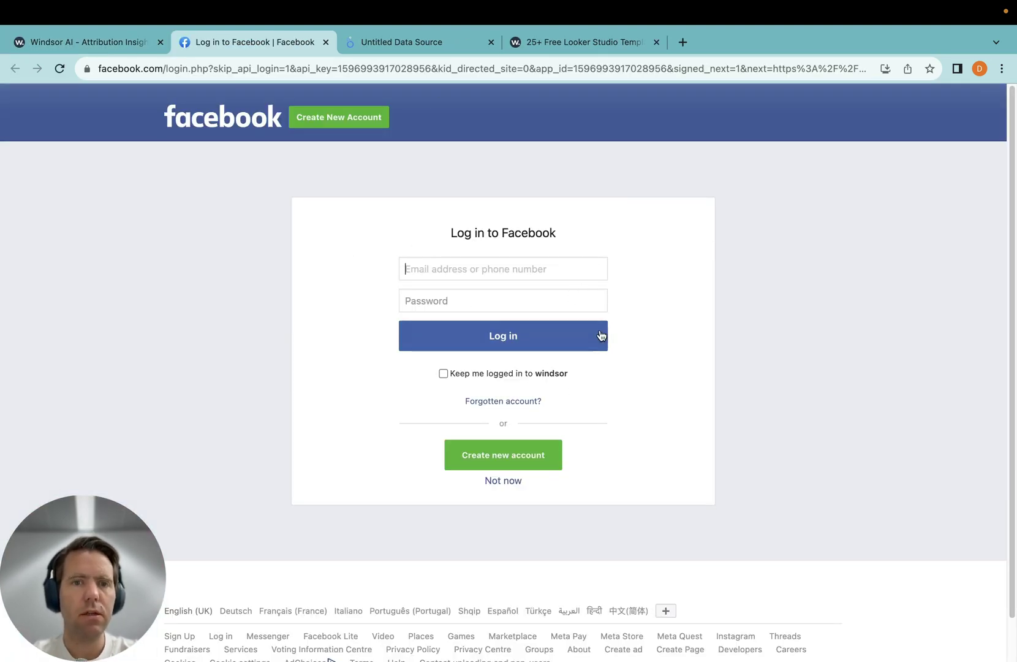
pyautogui.press('super+w')
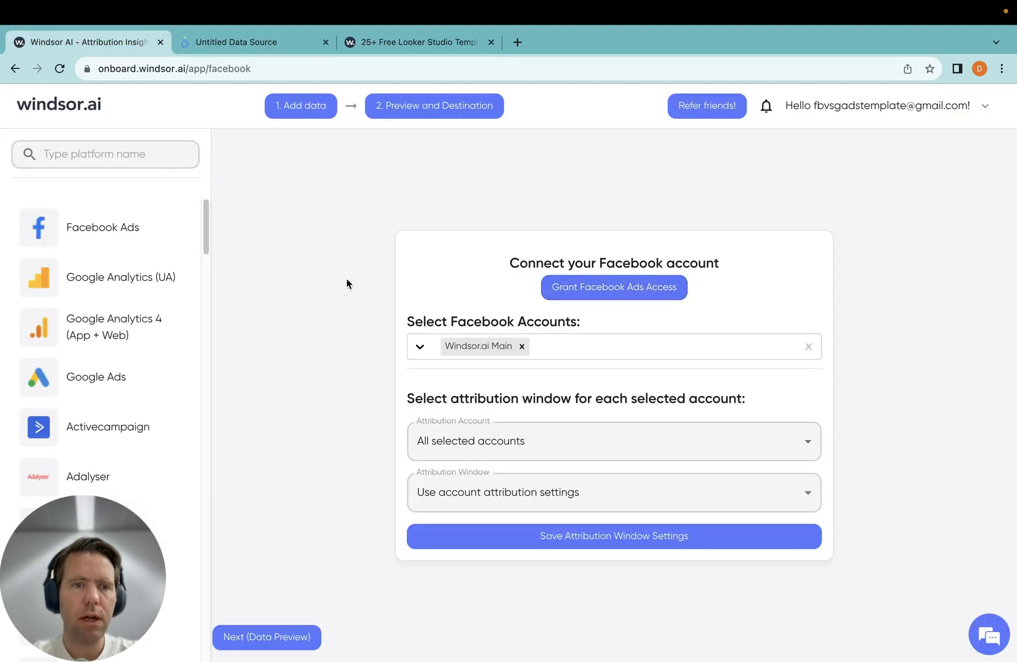
pyautogui.click(578, 345)
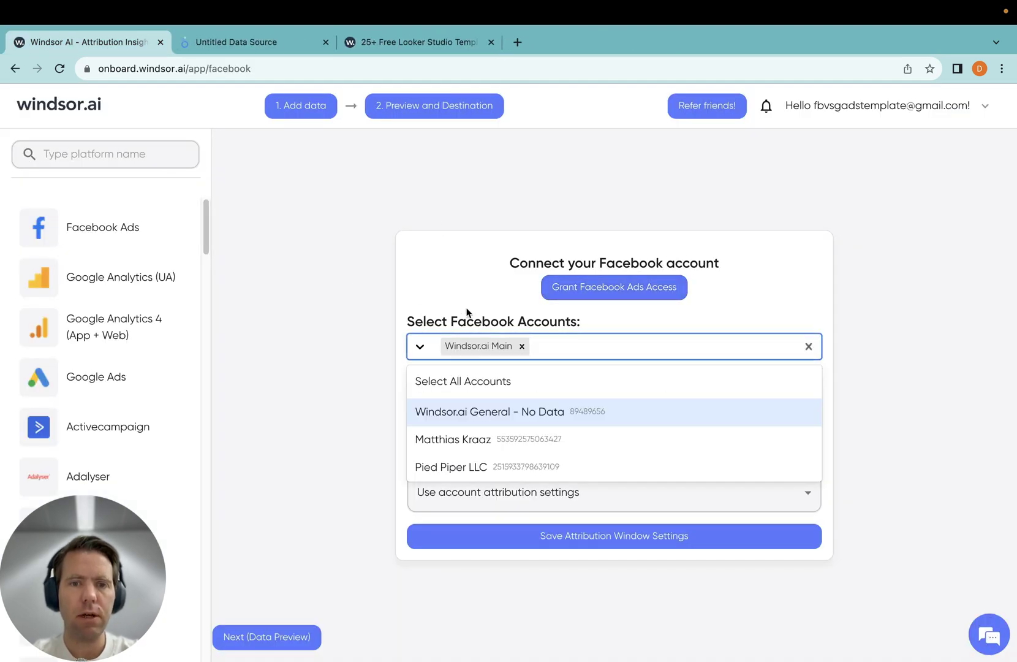
pyautogui.click(361, 208)
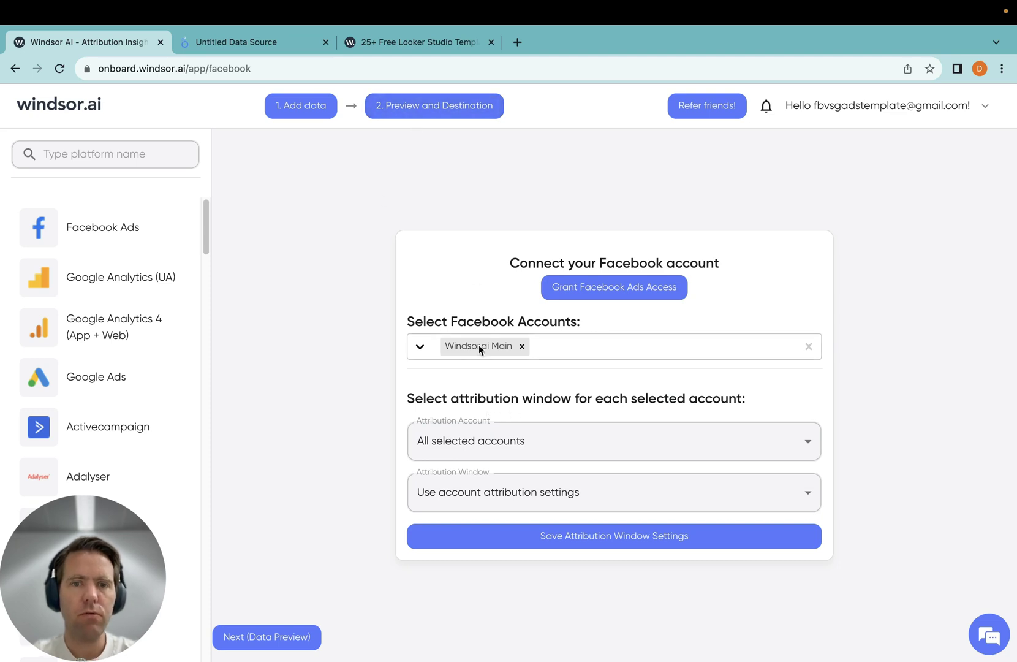
# - Pick Looker Studio as the data destination under Preview and Destination
pyautogui.click(429, 107)
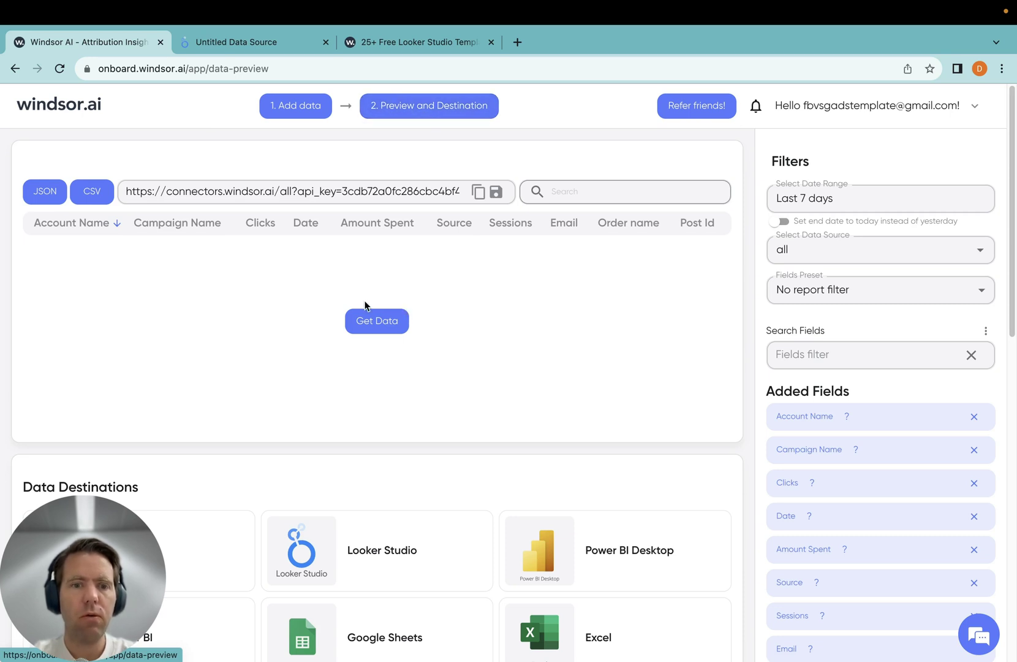
pyautogui.scroll(-3, 413, 422)
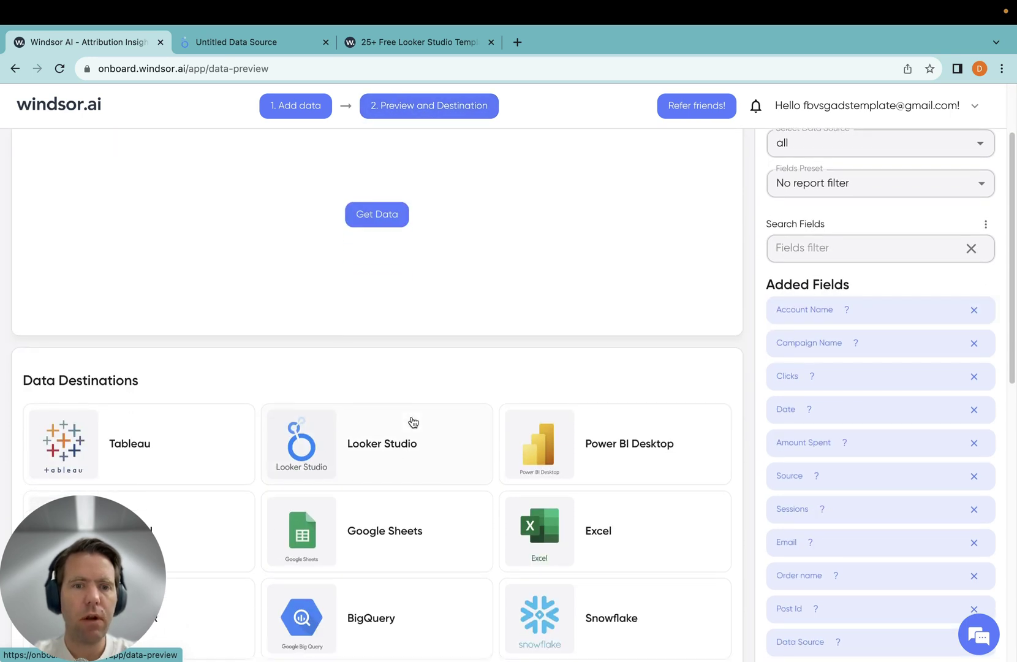
pyautogui.click(389, 458)
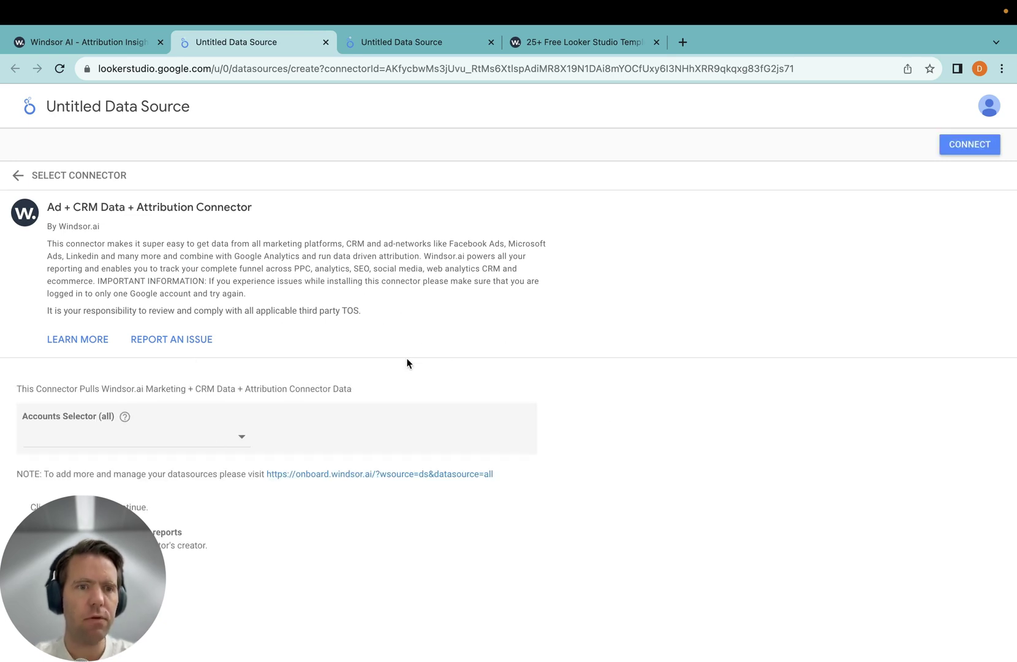
# - Tick facebook__Windsor.ai Main in the Accounts Selector and connect the data source
pyautogui.click(199, 436)
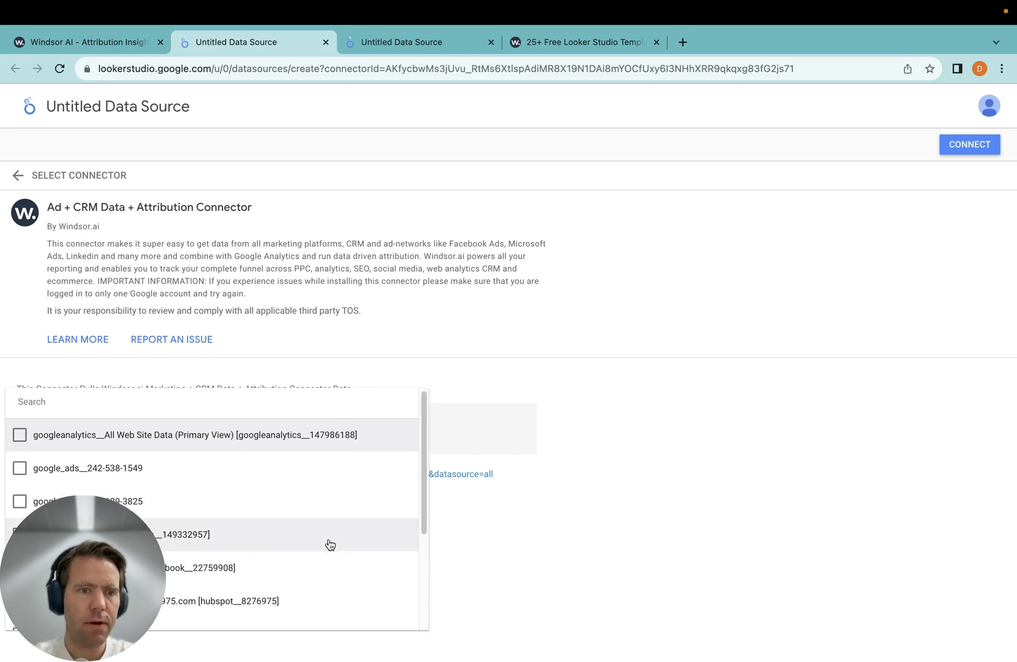
pyautogui.press('Escape')
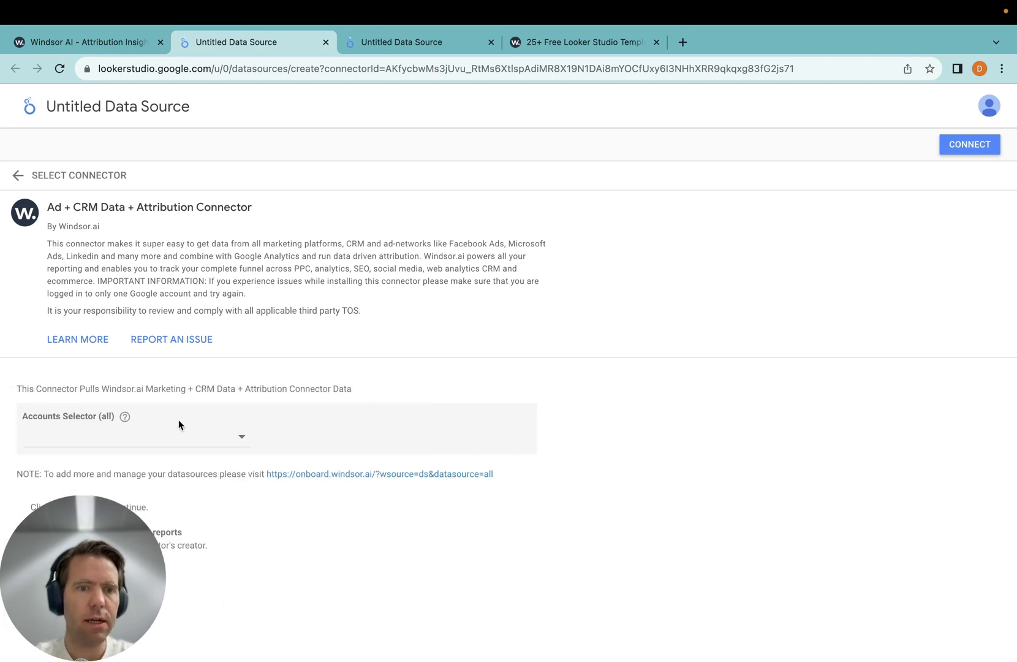
pyautogui.click(165, 435)
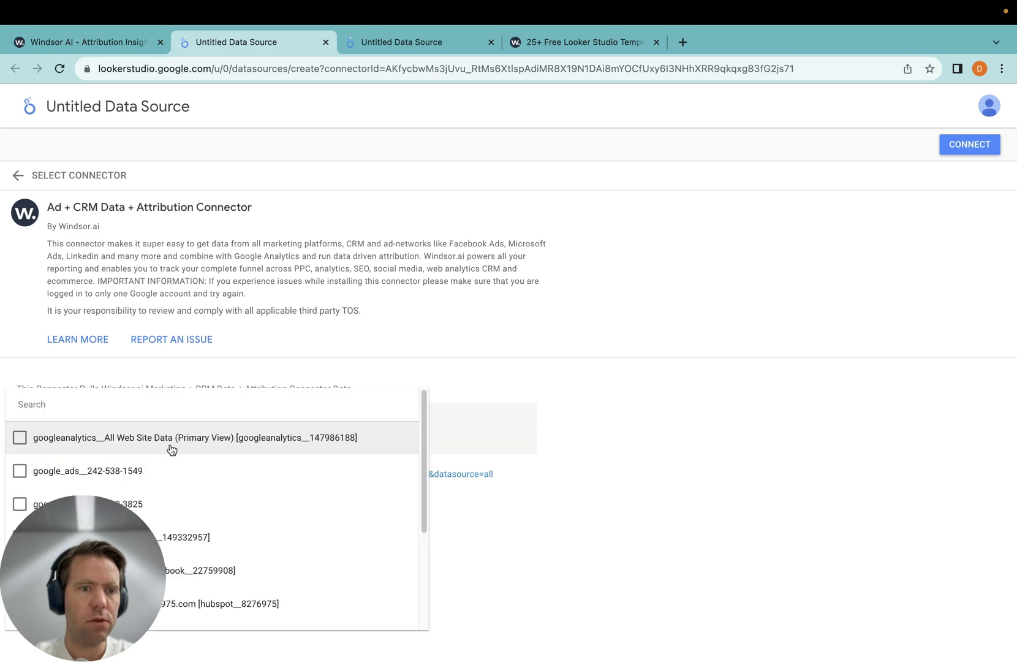
pyautogui.scroll(-3, 183, 477)
pyautogui.click(187, 480)
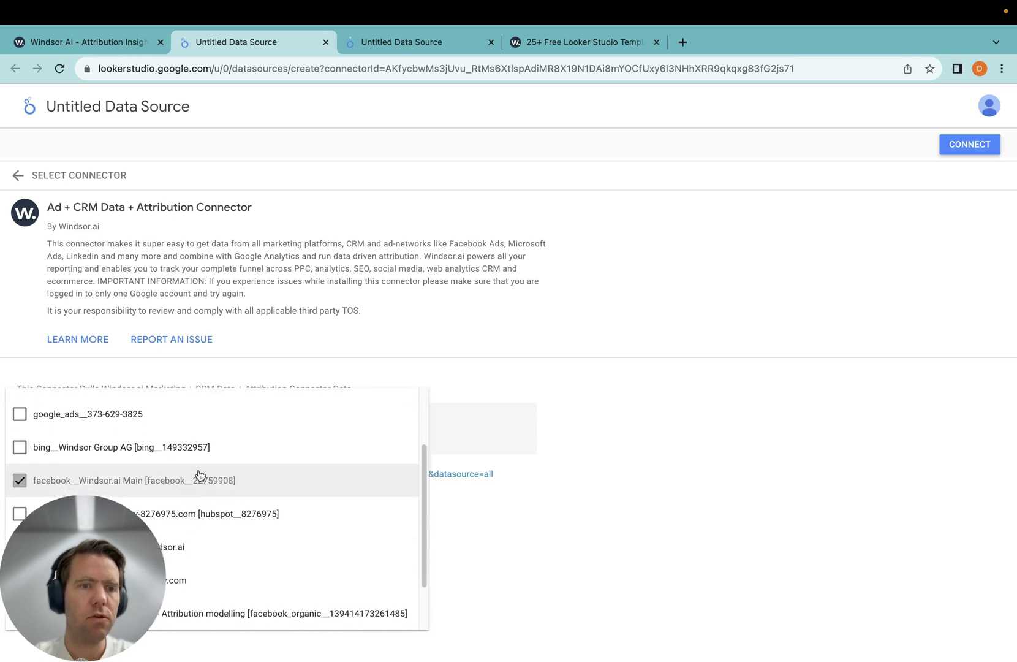
pyautogui.click(618, 407)
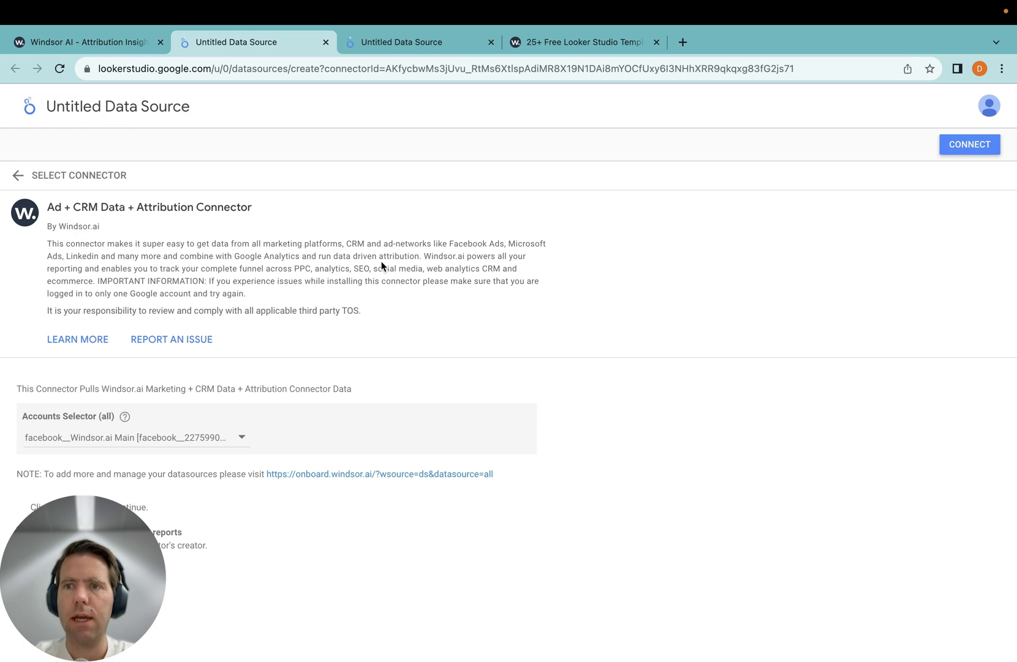
pyautogui.click(969, 144)
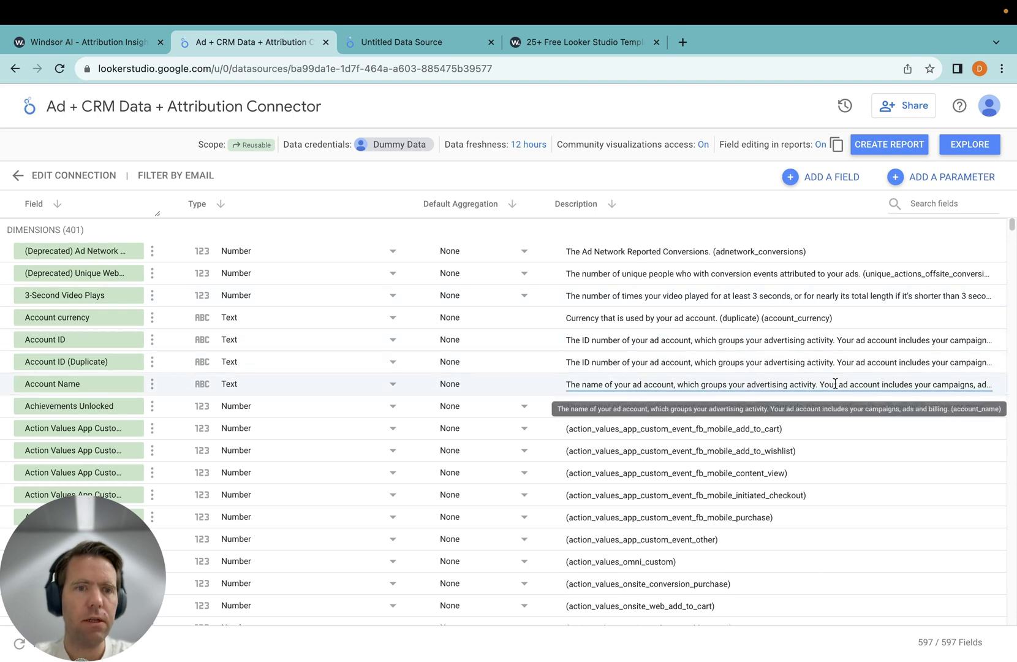
# - Create a new report from the Ad + CRM Data + Attribution Connector data source
pyautogui.click(889, 144)
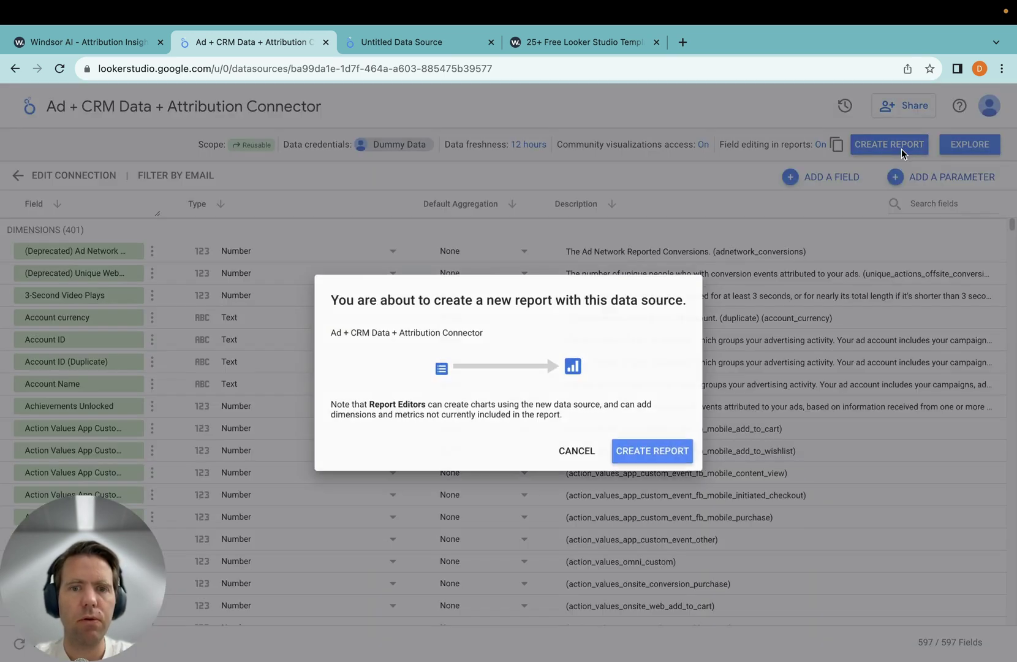
pyautogui.click(658, 460)
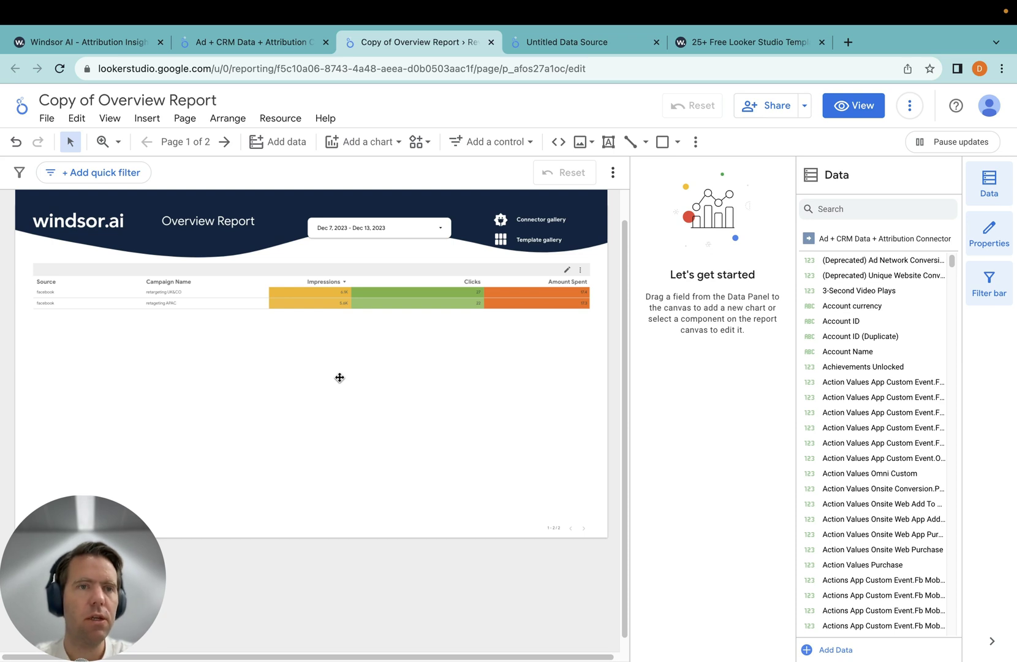
pyautogui.moveTo(508, 12)
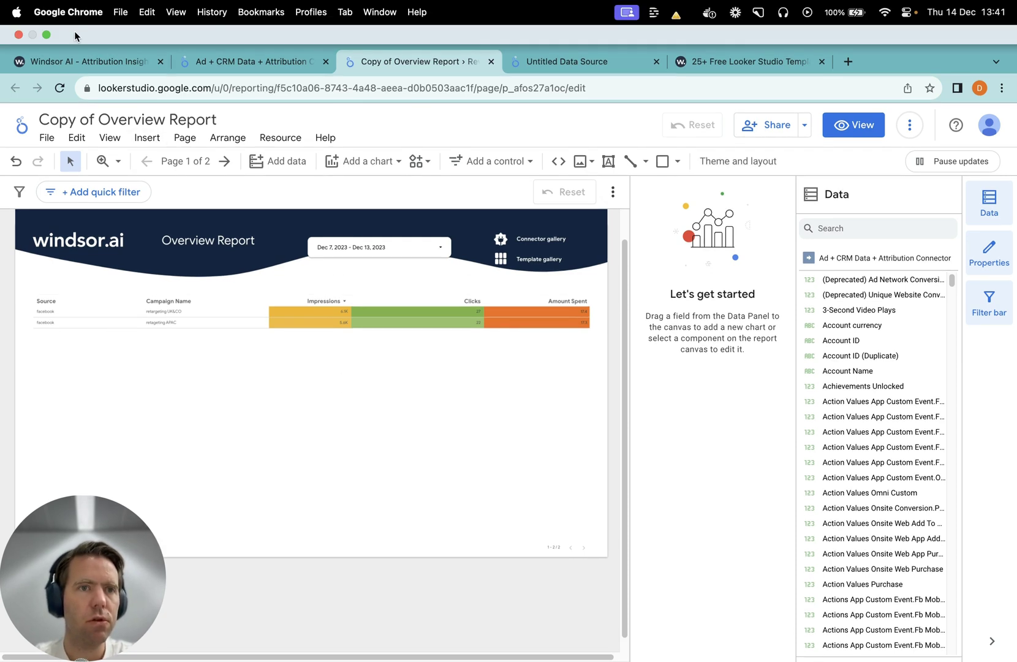
pyautogui.click(88, 60)
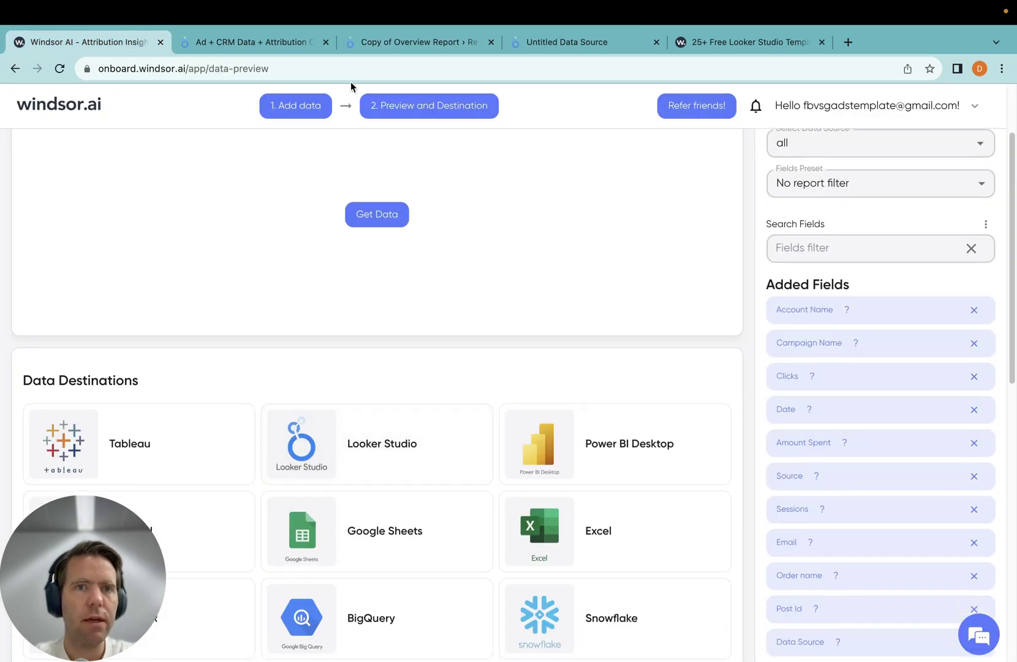
pyautogui.click(357, 47)
pyautogui.click(447, 331)
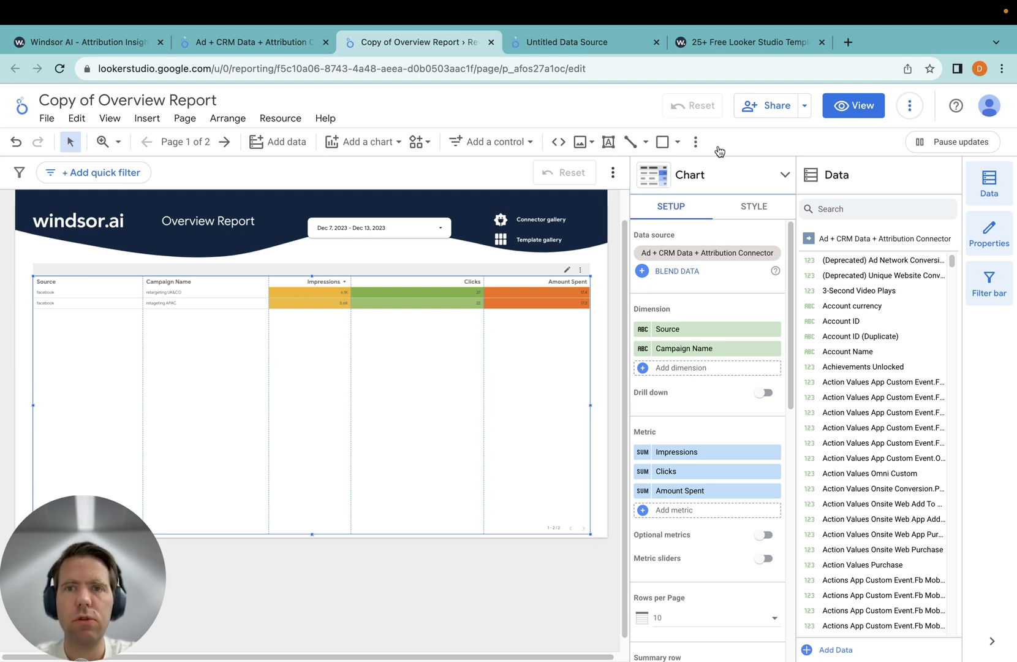
# - Switch to the '25+ Free Looker Studio Templates' browser tab
pyautogui.click(739, 42)
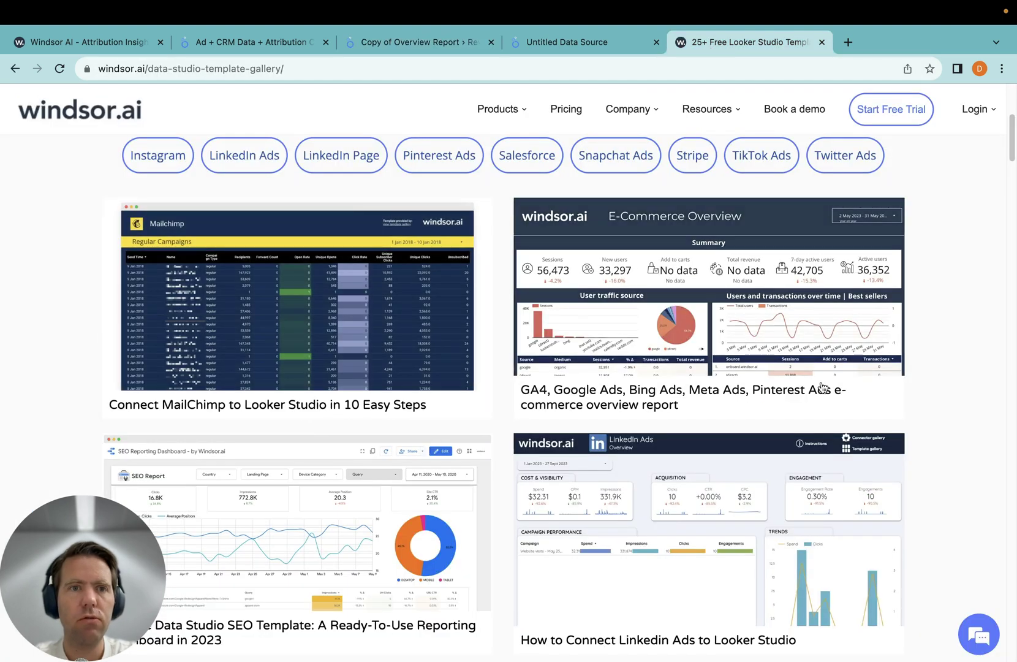